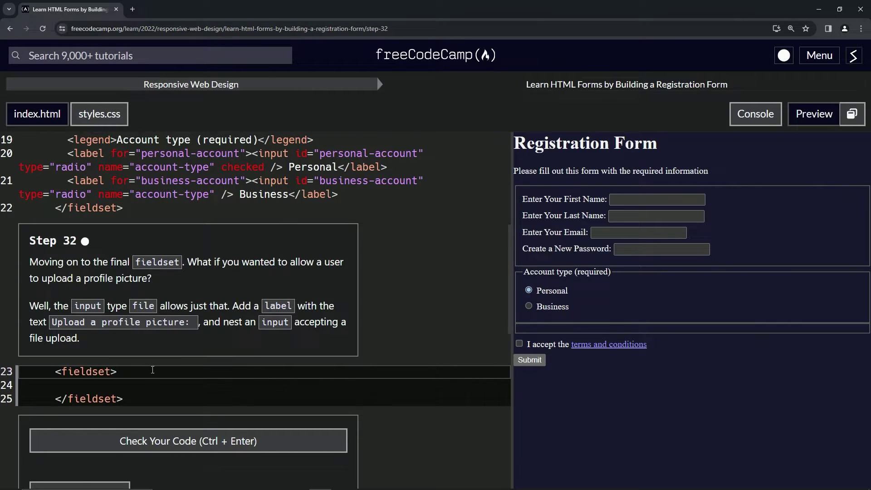
# Step: Add a label in the final fieldset and begin its text 'Upload a profile picture:'
pyautogui.click(131, 372)
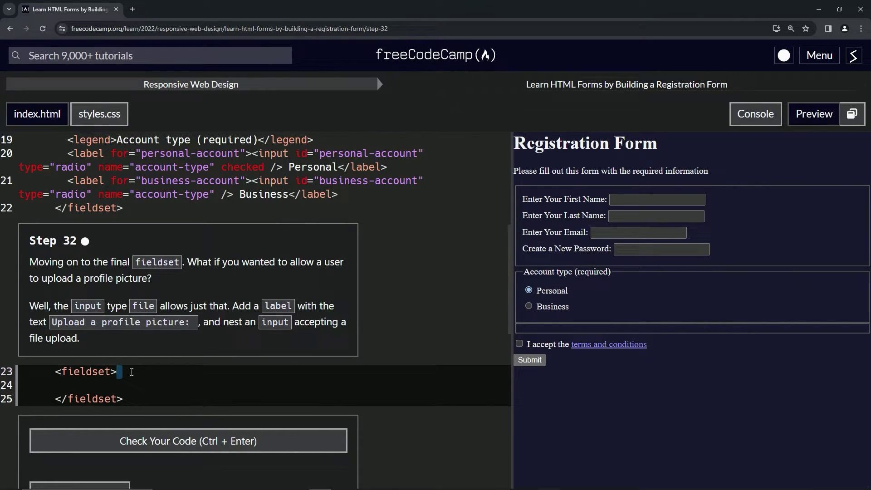
pyautogui.press('Down')
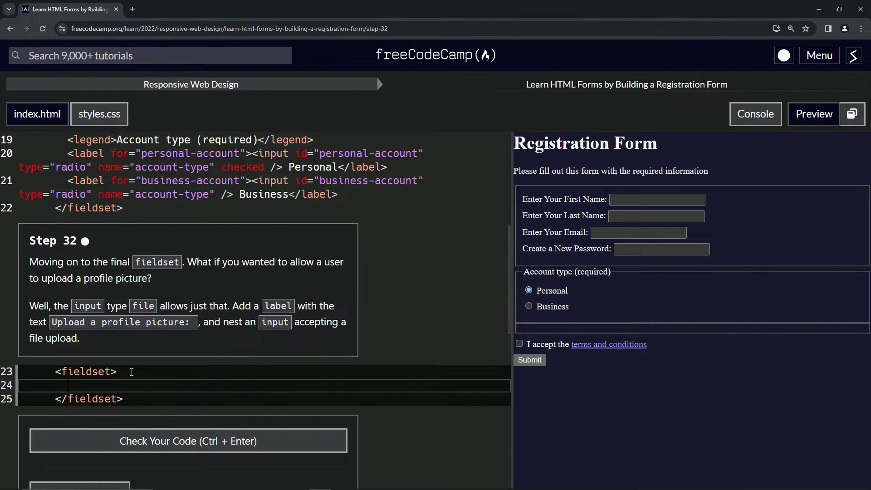
pyautogui.write('<')
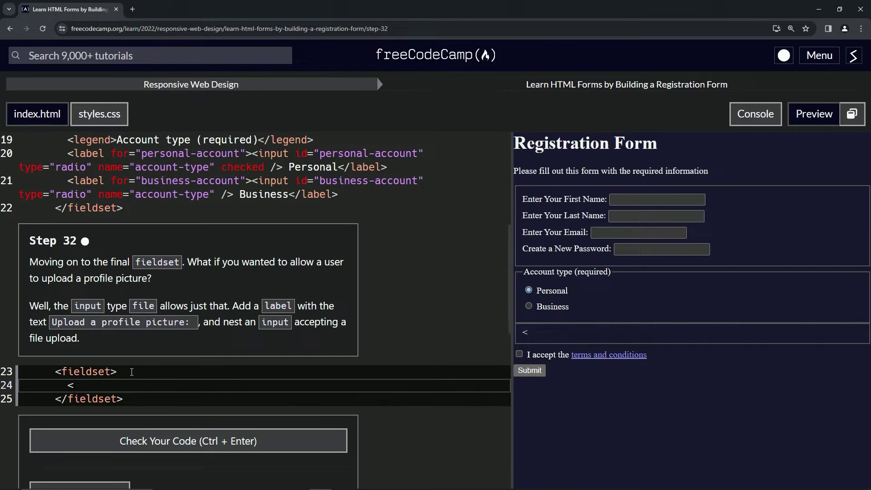
pyautogui.write('label></label>')
pyautogui.click(113, 385)
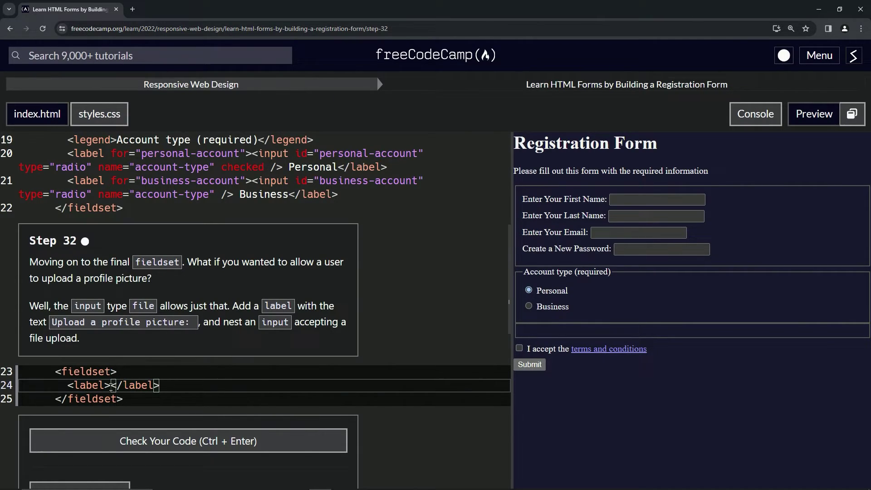
pyautogui.write('Upload ')
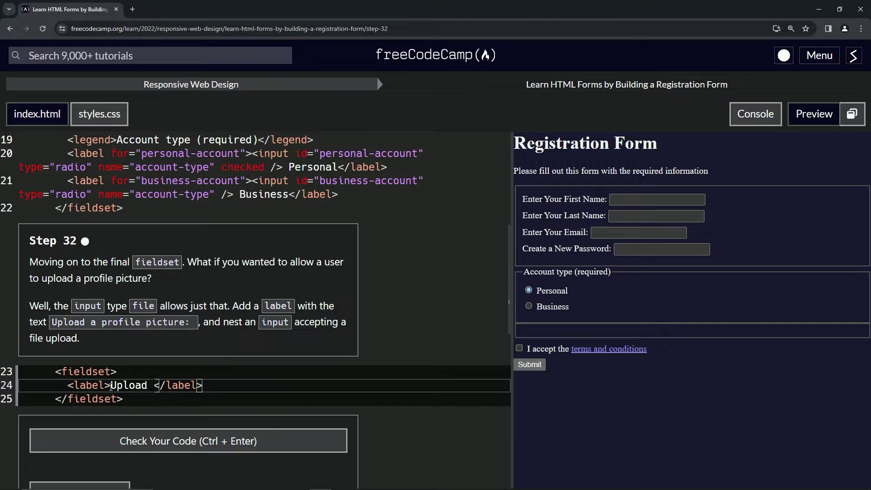
pyautogui.write('a profile picture:')
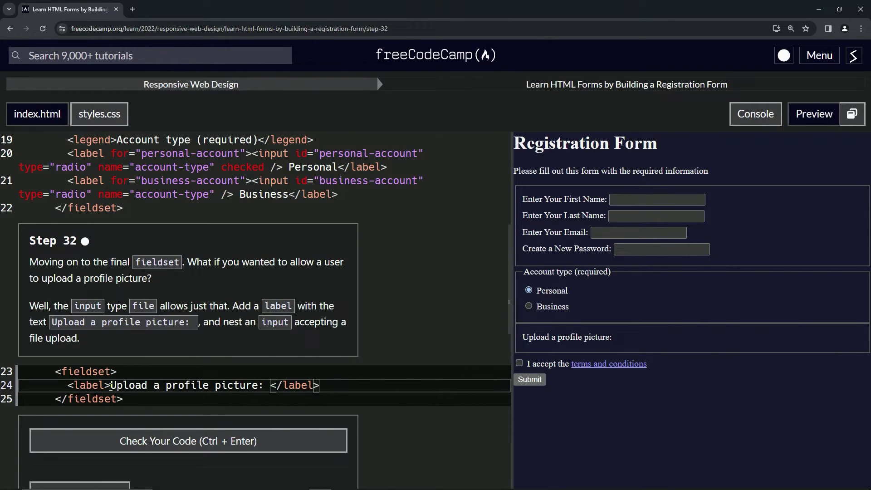
pyautogui.write(' <inpu<')
# Step: Clean up stray characters so the label holds an <input type='file'>
pyautogui.press('BackSpace')
pyautogui.press('BackSpace')
pyautogui.write('ut></')
pyautogui.write('inp')
pyautogui.press('BackSpace')
pyautogui.press('BackSpace')
pyautogui.press('BackSpace')
pyautogui.press('BackSpace')
pyautogui.press('BackSpace')
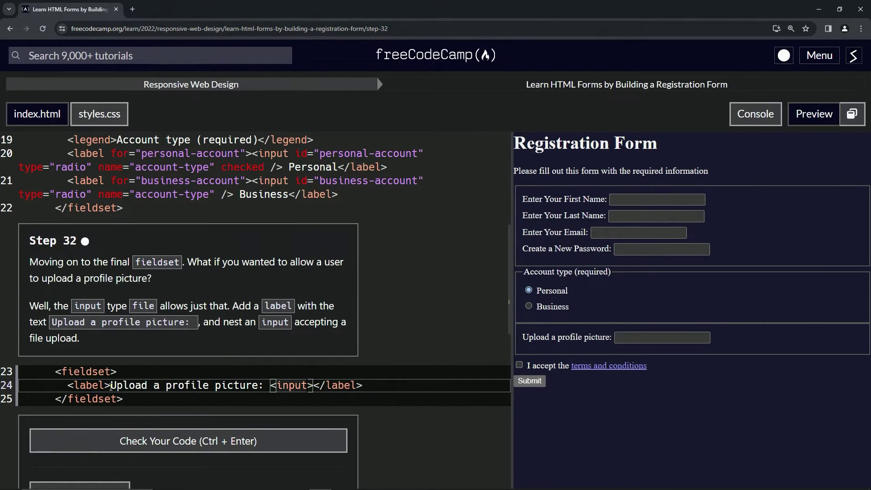
pyautogui.write("type='file")
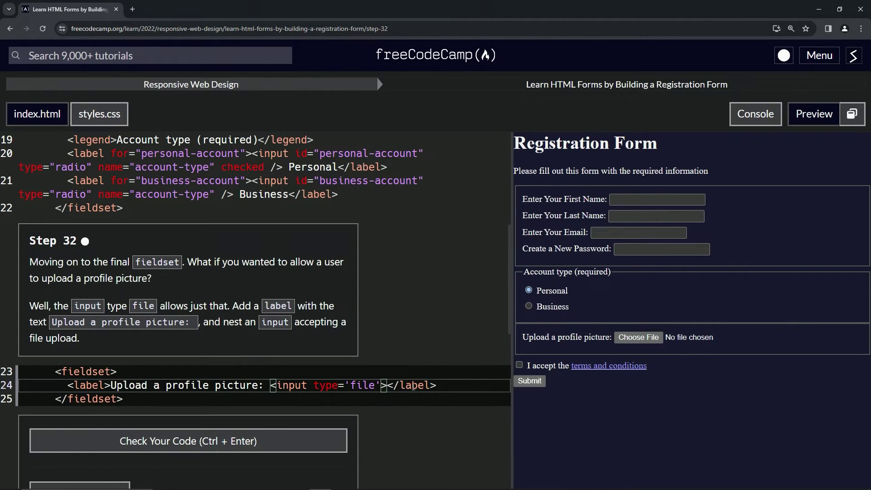
# Step: Check the step 32 code, then submit it to open step 33
pyautogui.click(187, 442)
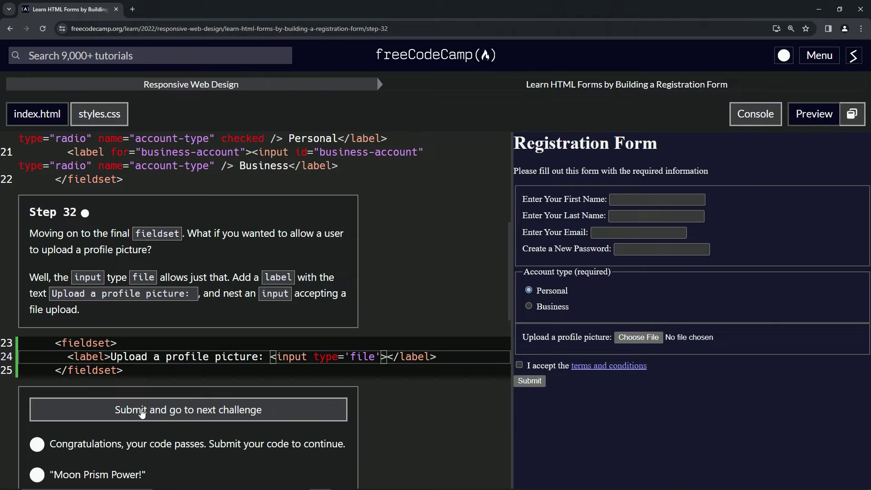
pyautogui.click(142, 413)
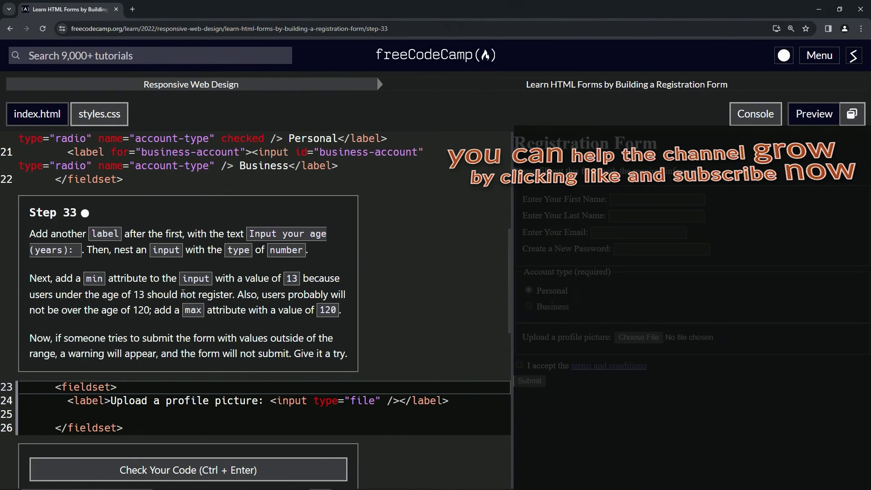